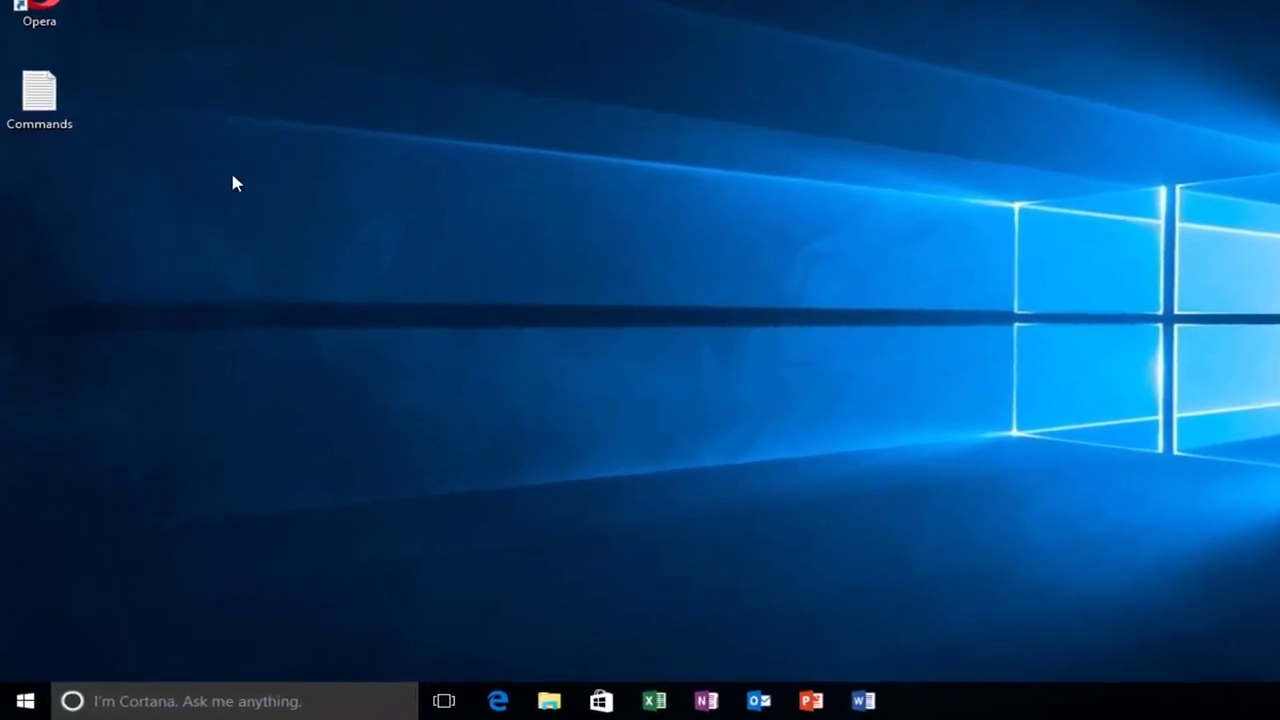
Step: Open Computer Management and display the Services list under Services and Applications
{"action": "right_click", "coordinate": [24, 704]}
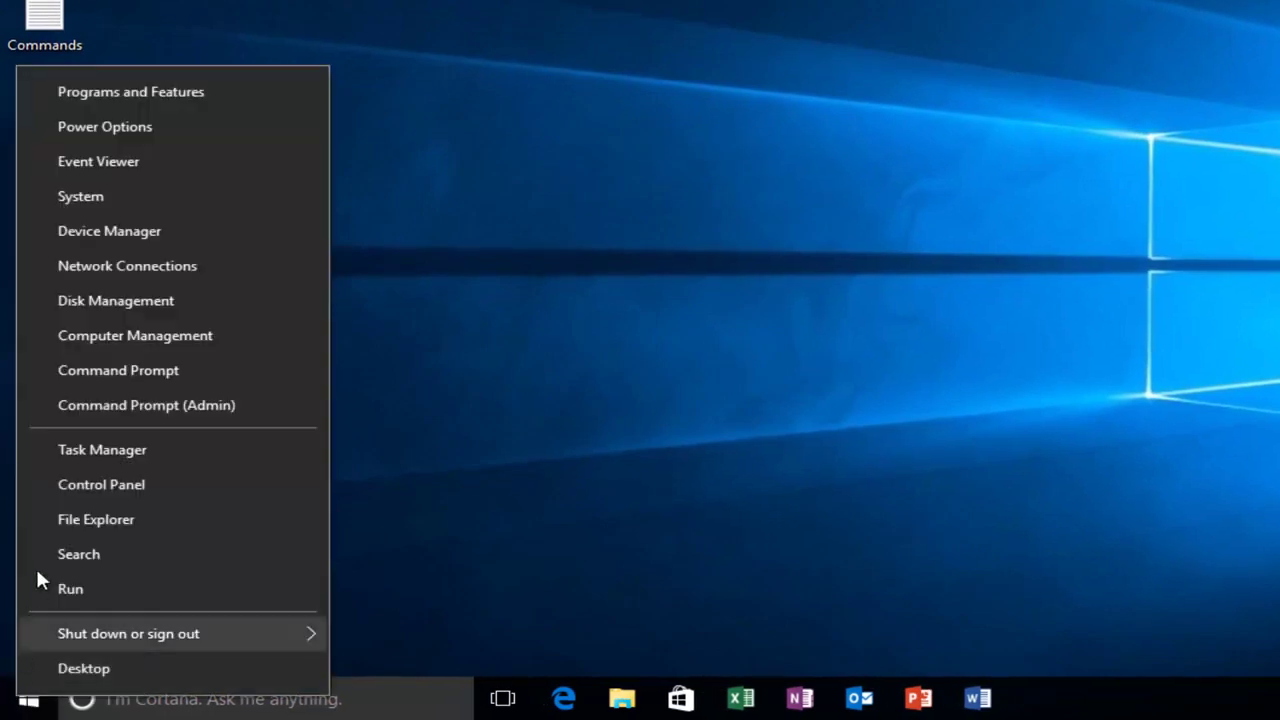
{"action": "left_click", "coordinate": [144, 334]}
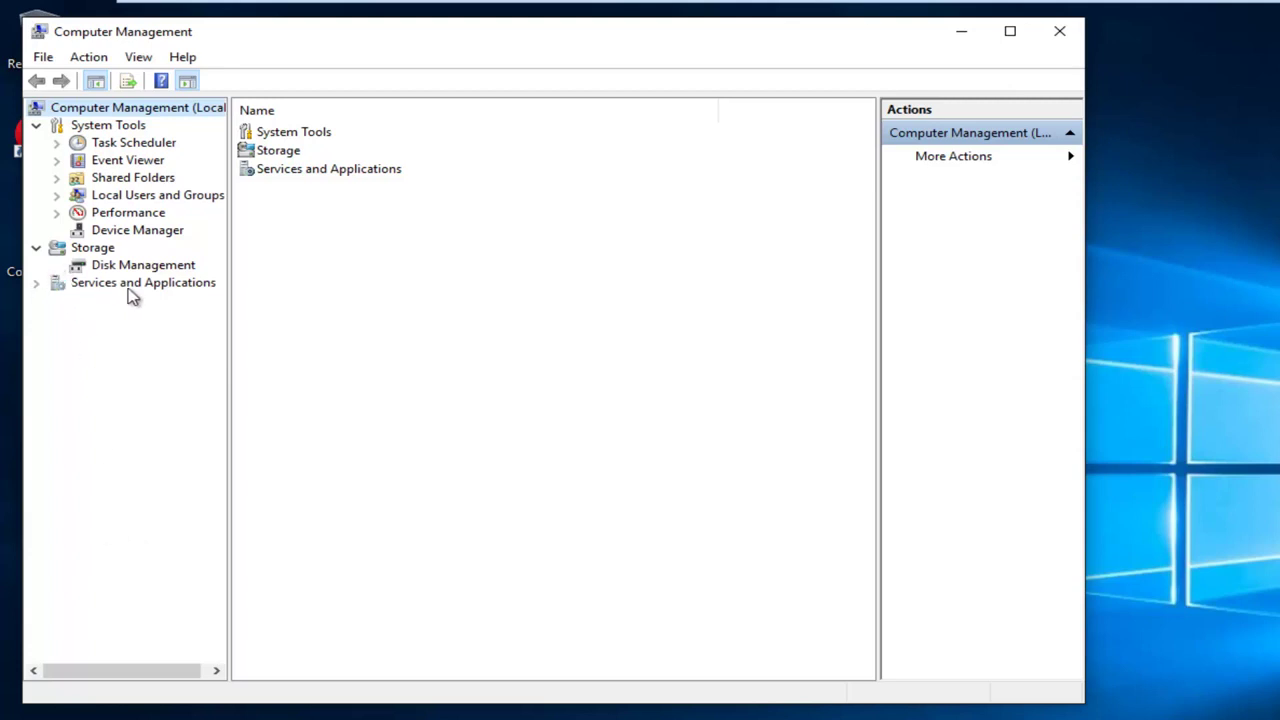
{"action": "left_click", "coordinate": [37, 284]}
{"action": "left_click", "coordinate": [108, 301]}
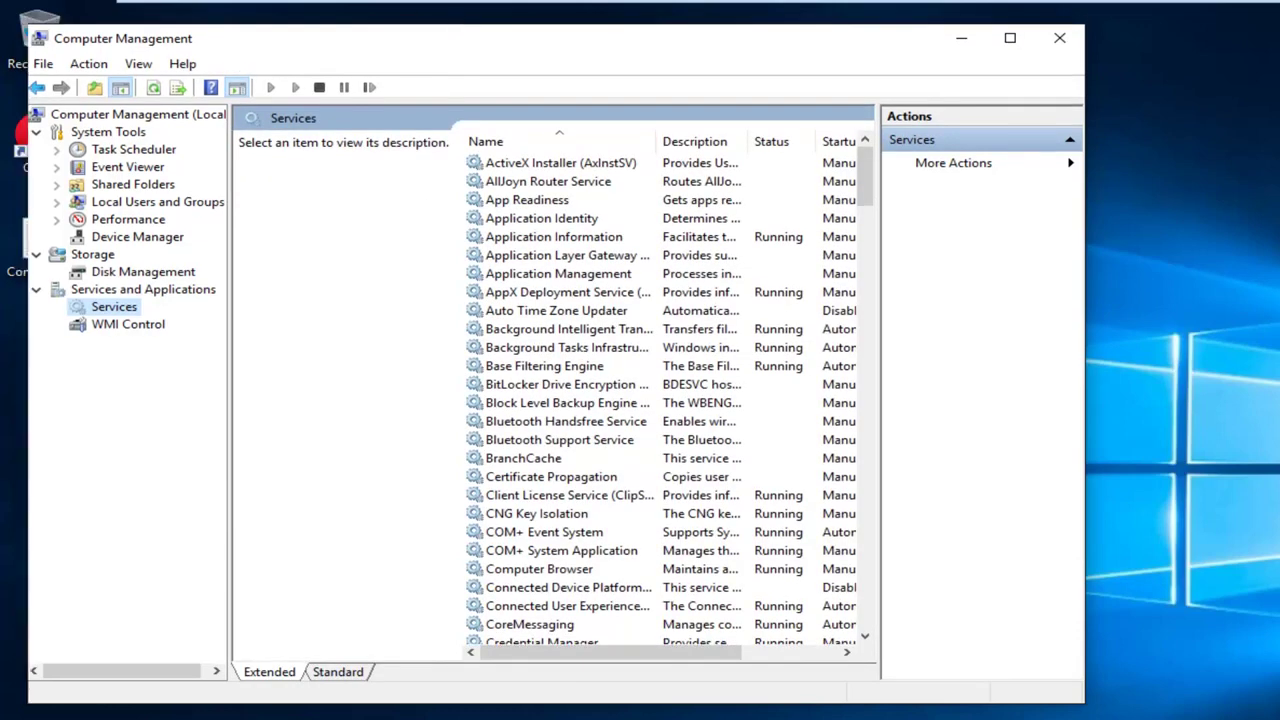
{"action": "left_click_drag", "start_coordinate": [450, 30], "coordinate": [637, 42]}
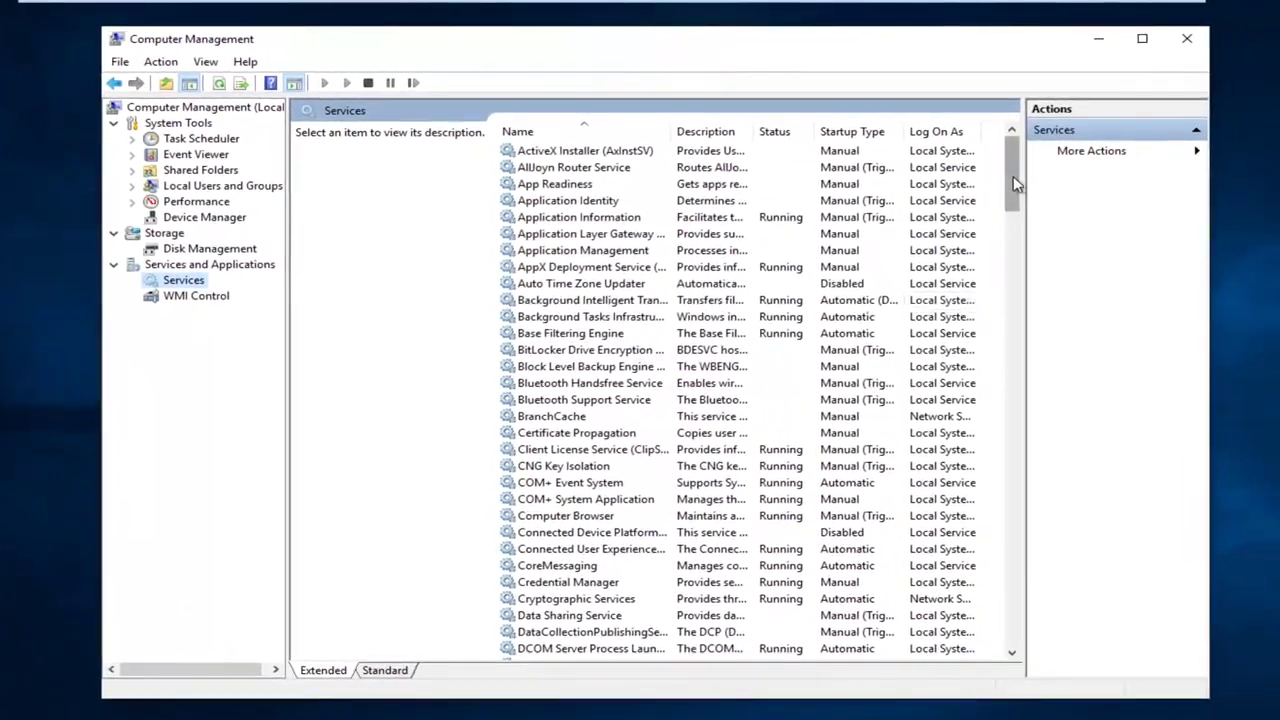
Step: Find the Windows Firewall service in the list and open its properties
{"action": "left_click_drag", "start_coordinate": [1056, 174], "coordinate": [1060, 591]}
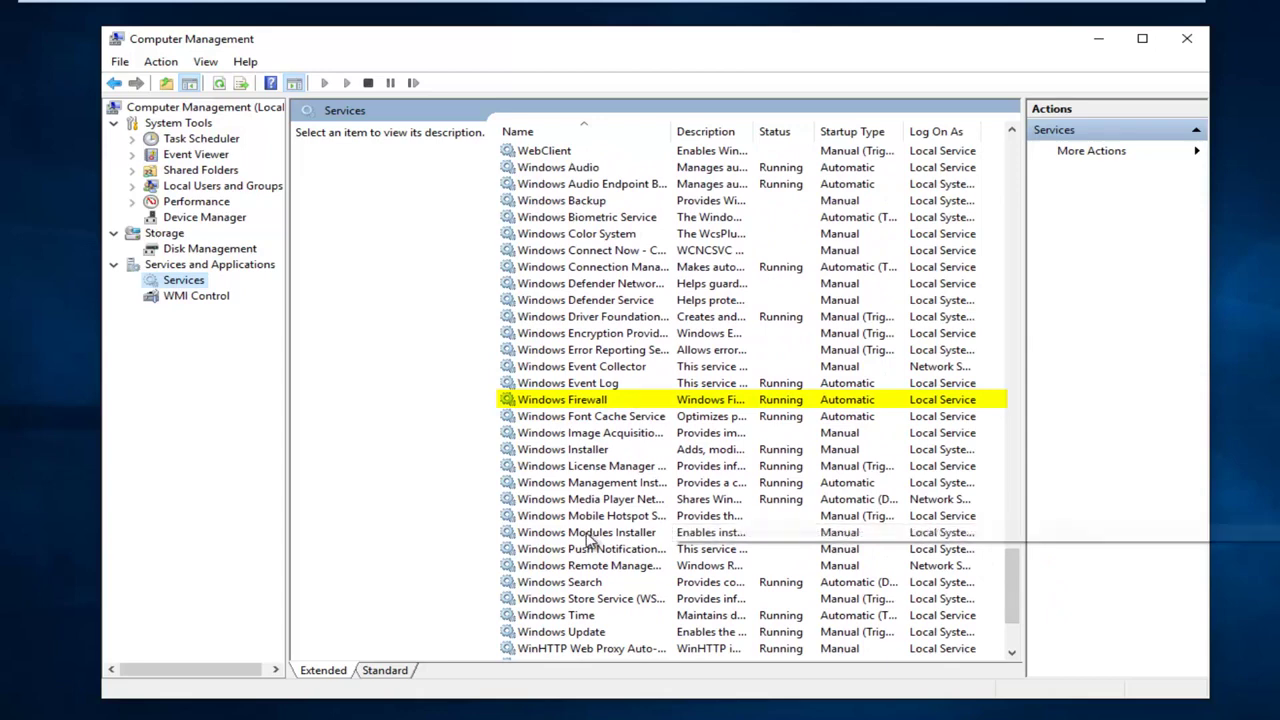
{"action": "scroll", "coordinate": [580, 620], "scroll_direction": "down", "scroll_amount": 1}
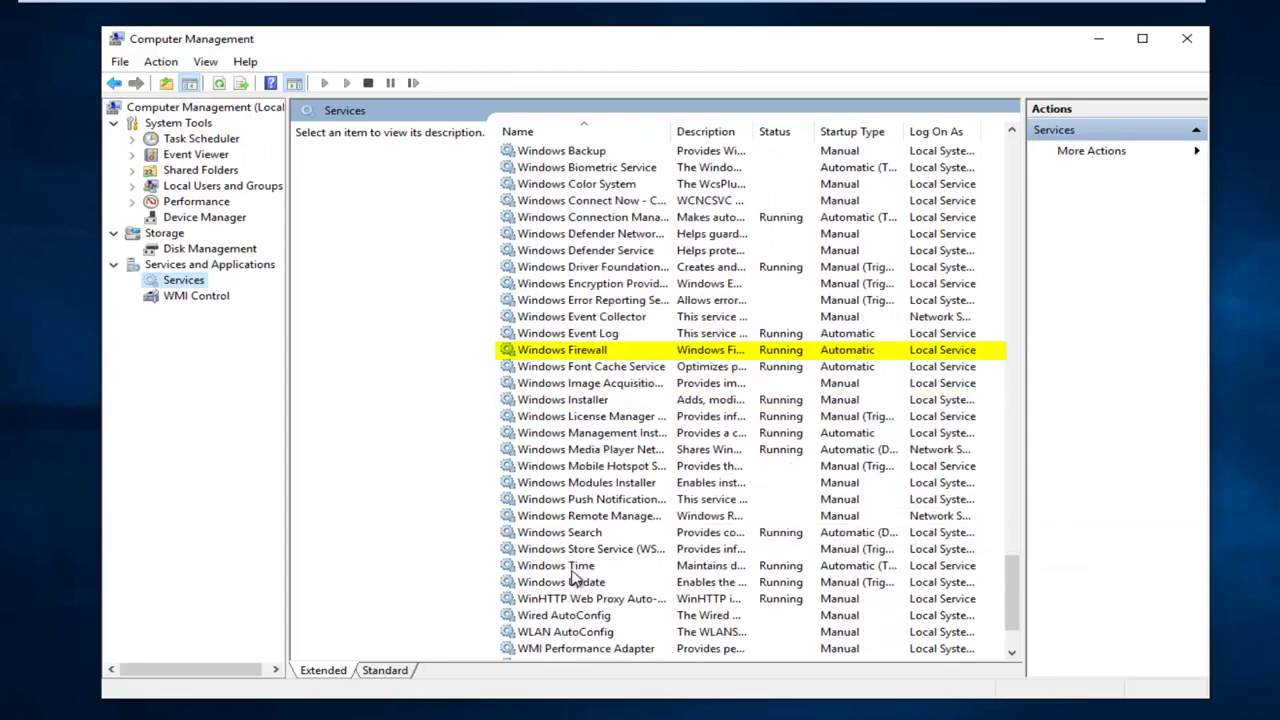
{"action": "left_click", "coordinate": [567, 352]}
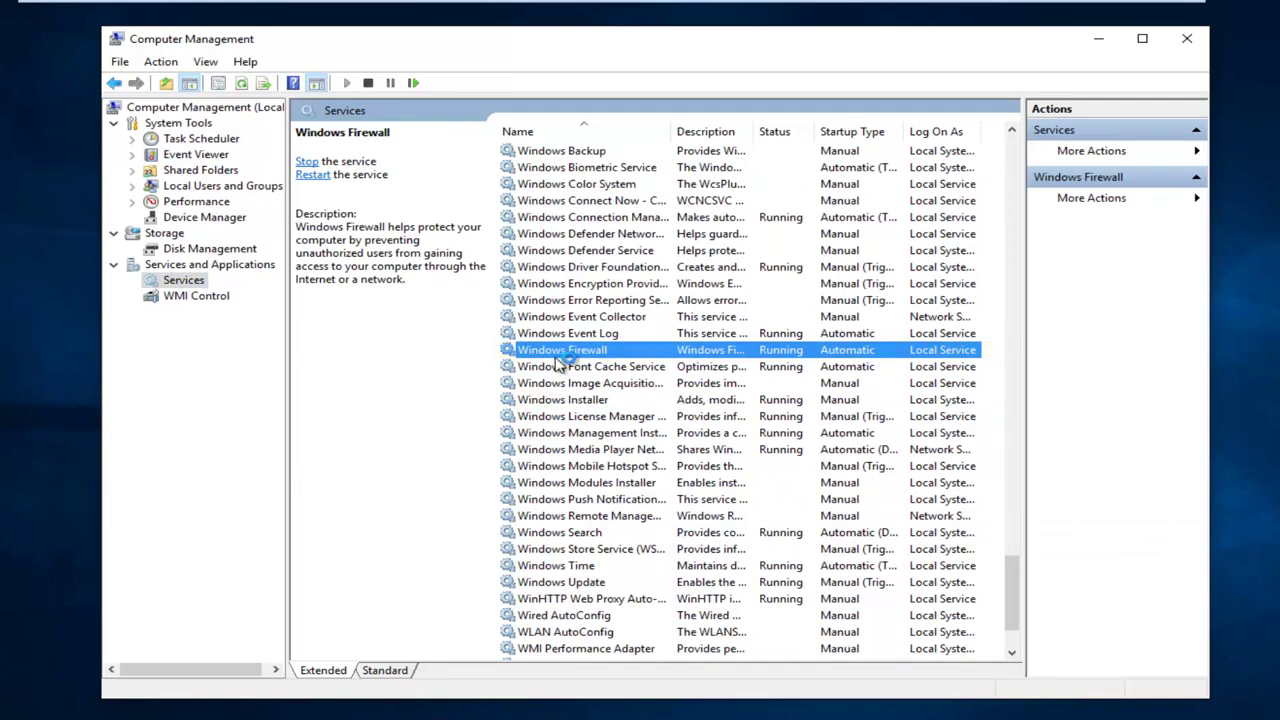
{"action": "right_click", "coordinate": [562, 356]}
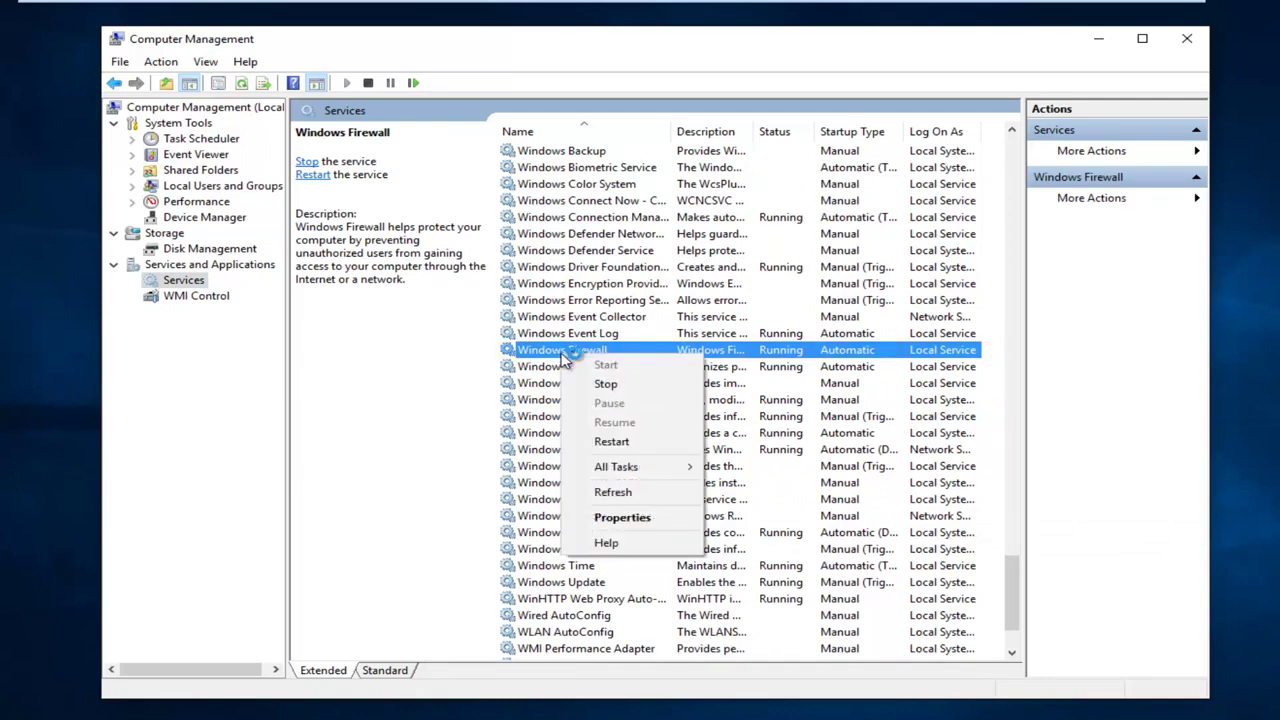
{"action": "left_click", "coordinate": [616, 520]}
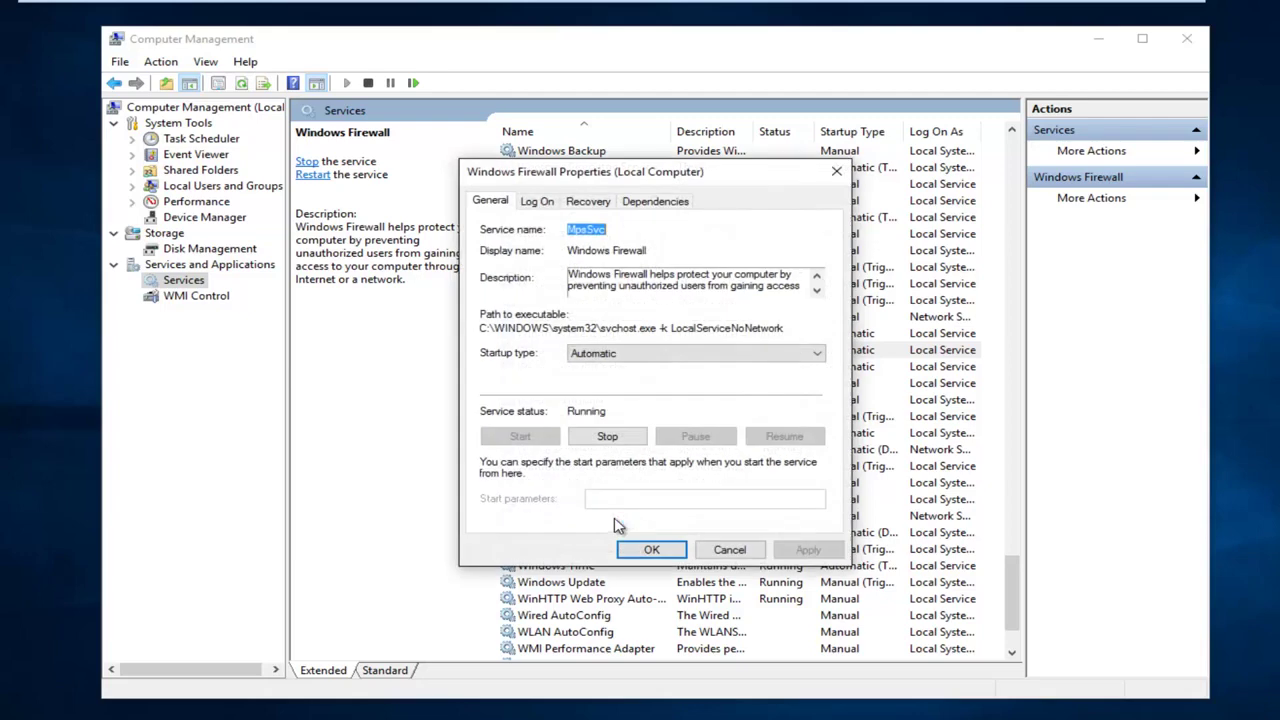
Step: Set the Windows Firewall service's startup type to Automatic, apply the setting, and close Computer Management
{"action": "left_click", "coordinate": [612, 358]}
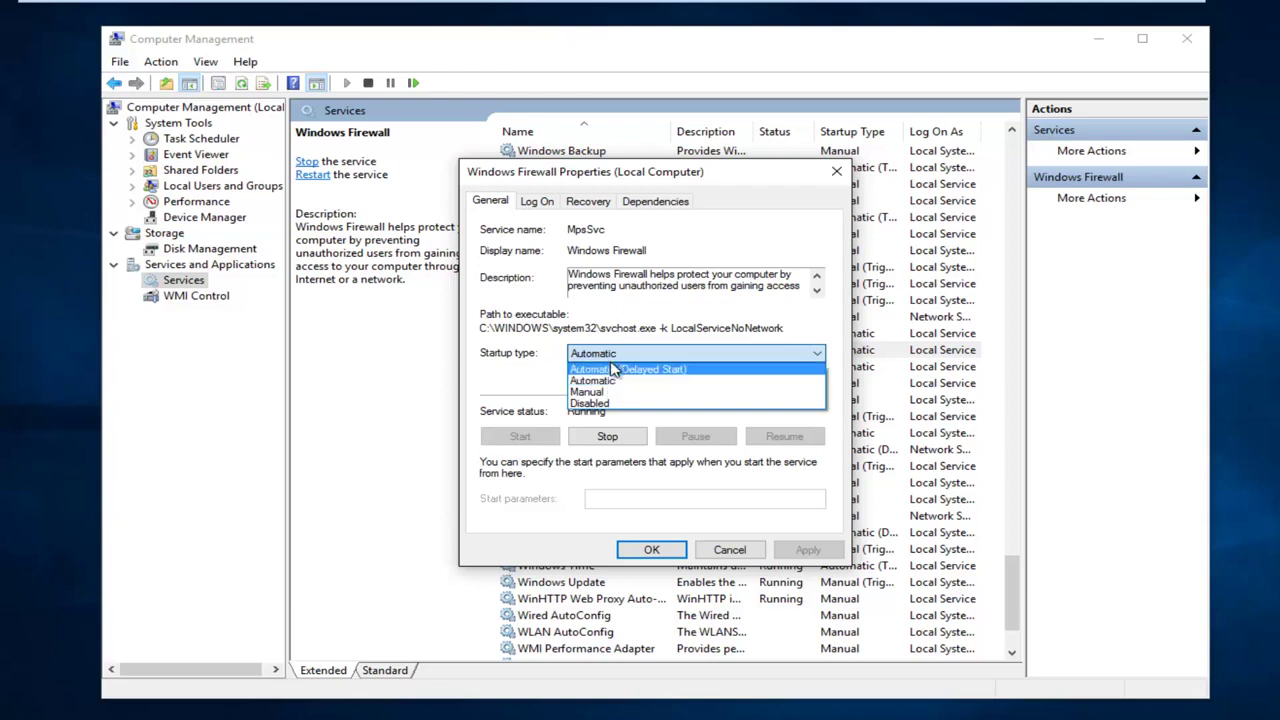
{"action": "left_click", "coordinate": [598, 392]}
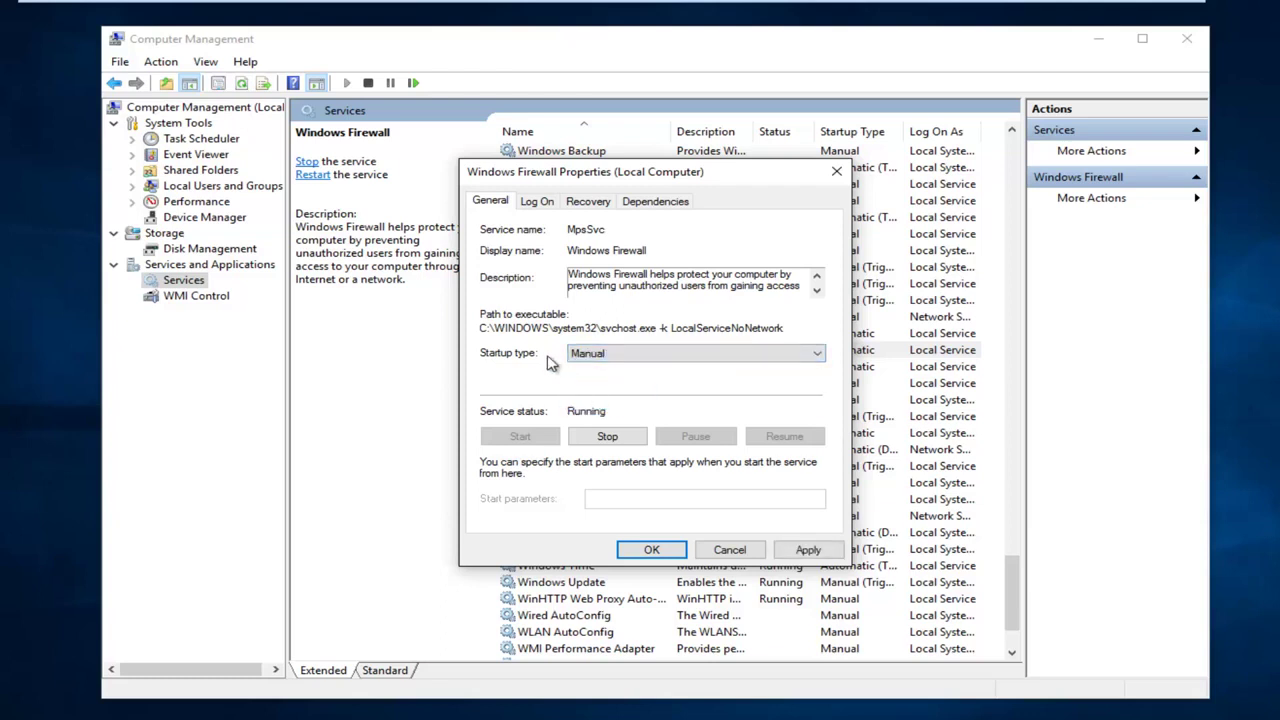
{"action": "left_click", "coordinate": [603, 358]}
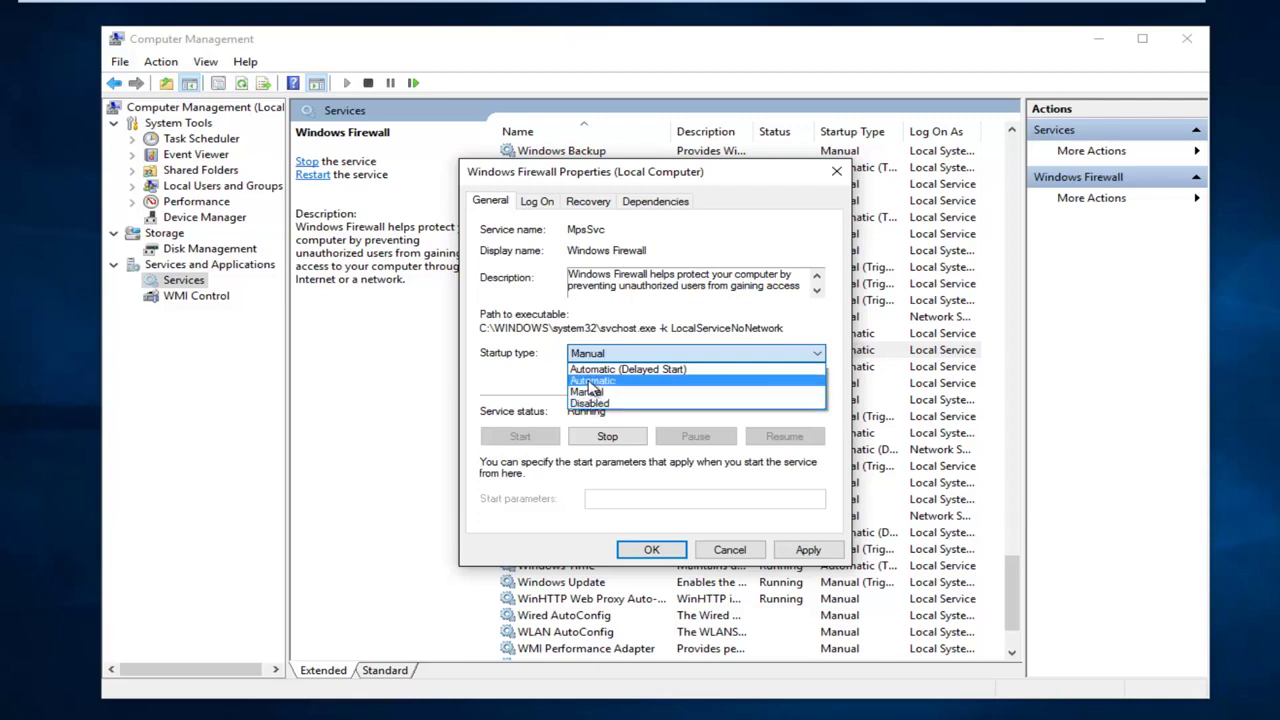
{"action": "left_click", "coordinate": [589, 382]}
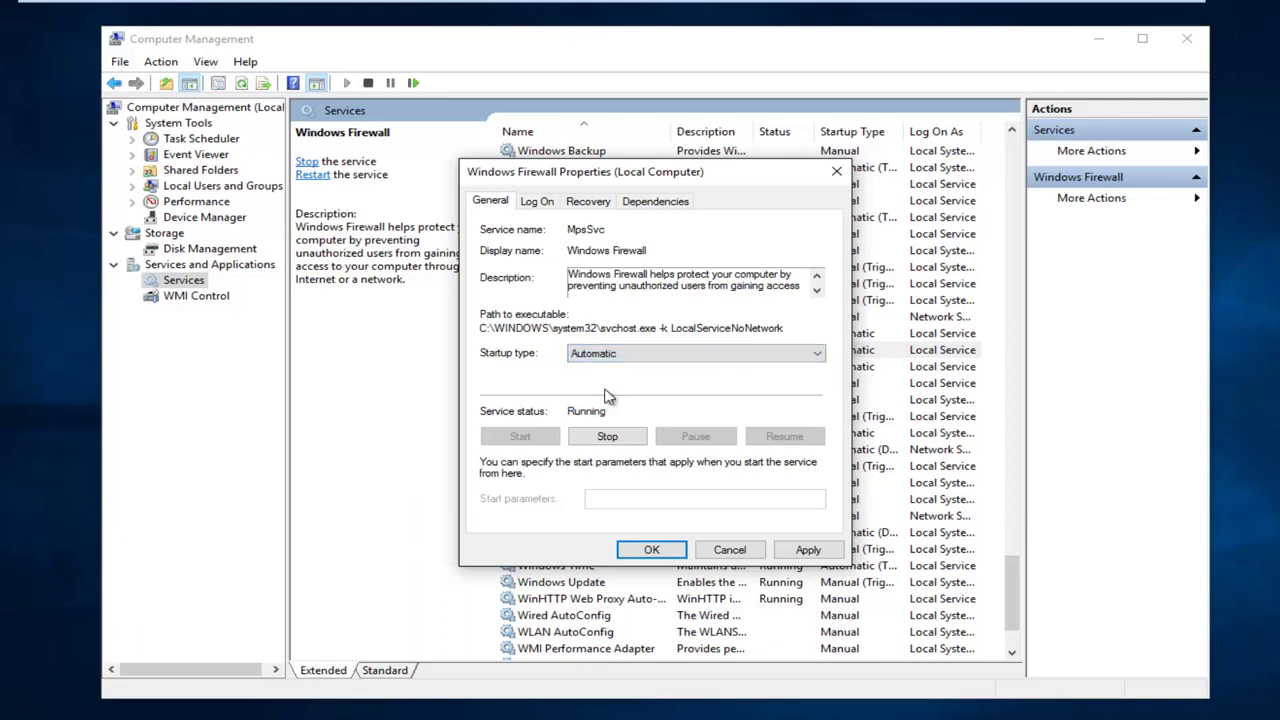
{"action": "left_click", "coordinate": [808, 549]}
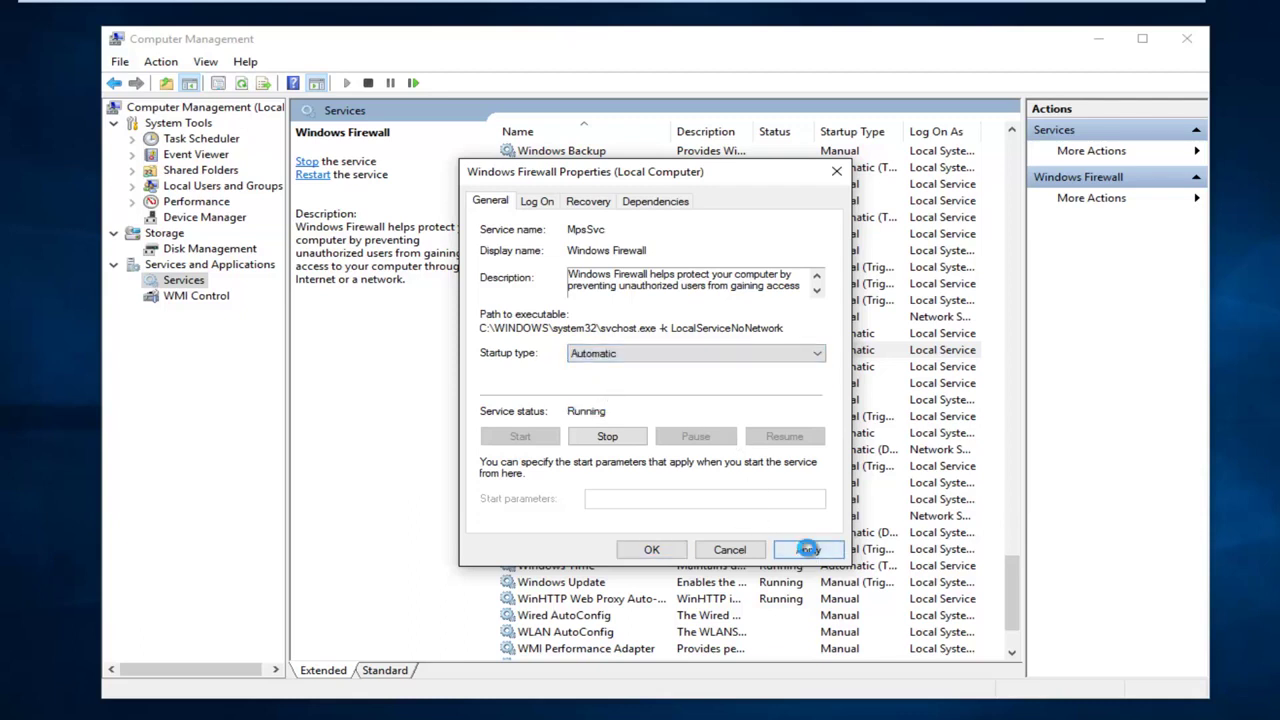
{"action": "left_click", "coordinate": [646, 549]}
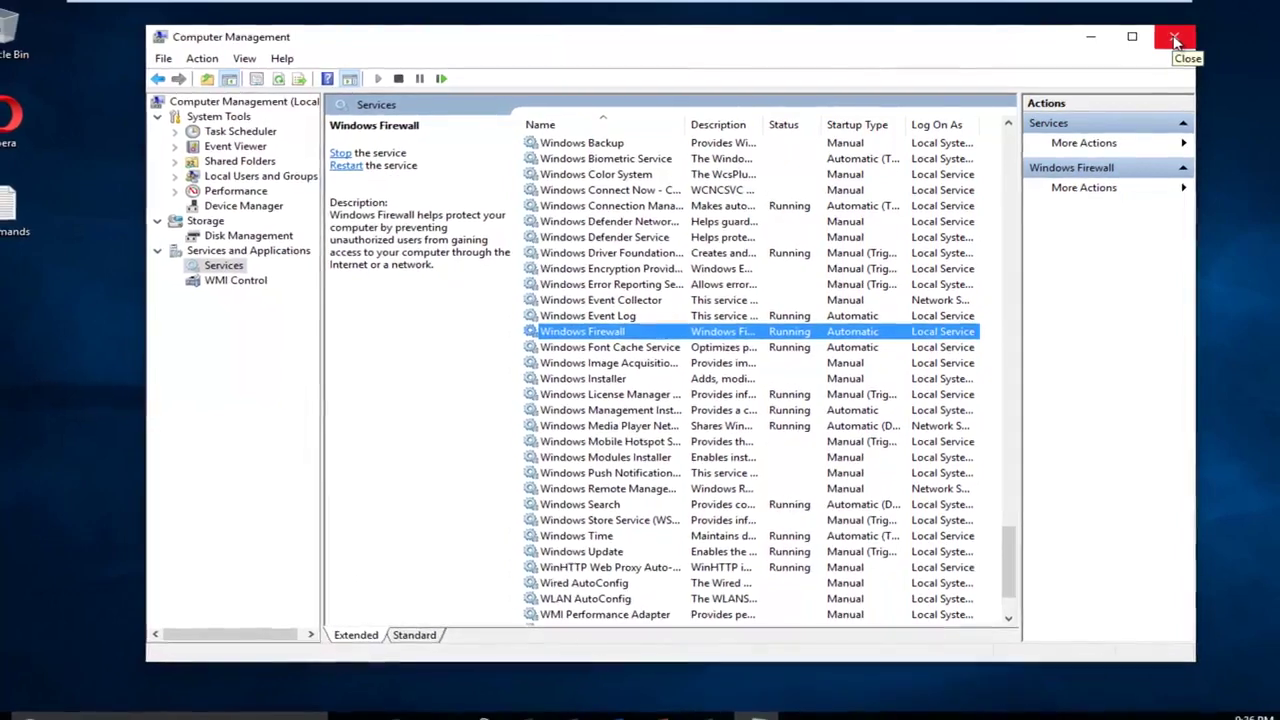
{"action": "left_click", "coordinate": [1176, 38]}
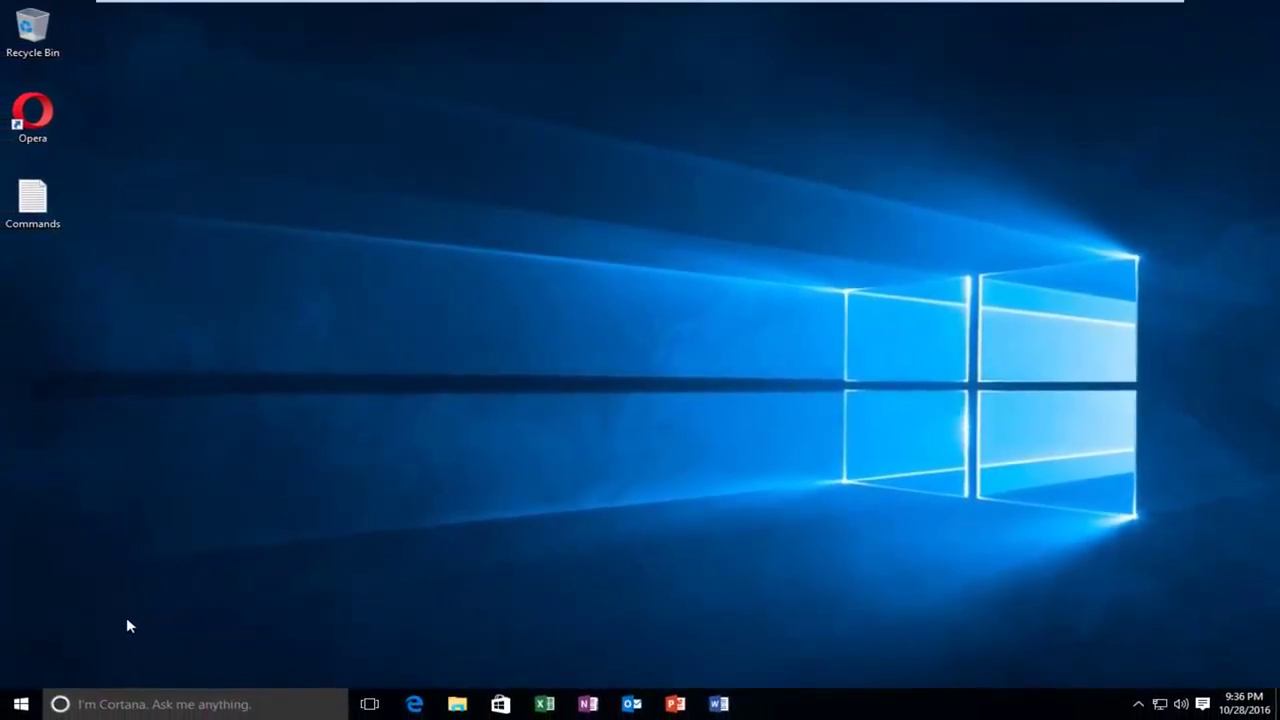
Step: Open Command Prompt as administrator, allowing it to make changes, and start powershell in it
{"action": "right_click", "coordinate": [8, 706]}
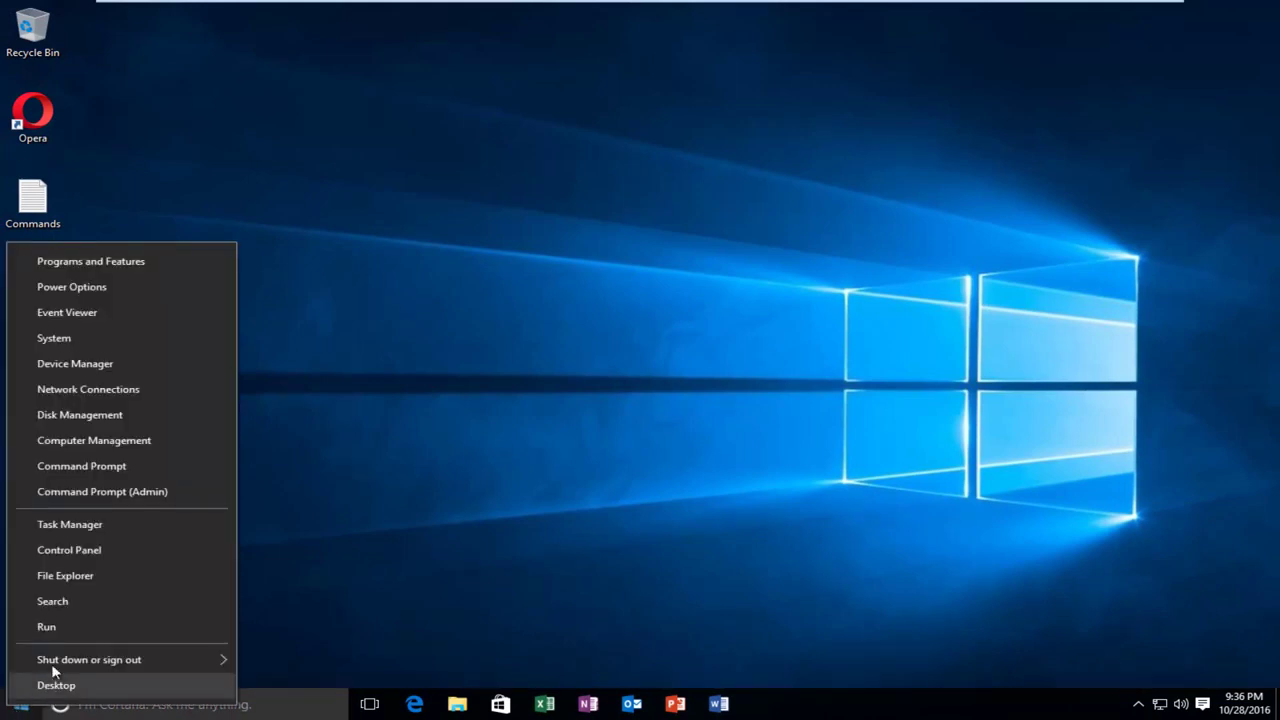
{"action": "left_click", "coordinate": [119, 491]}
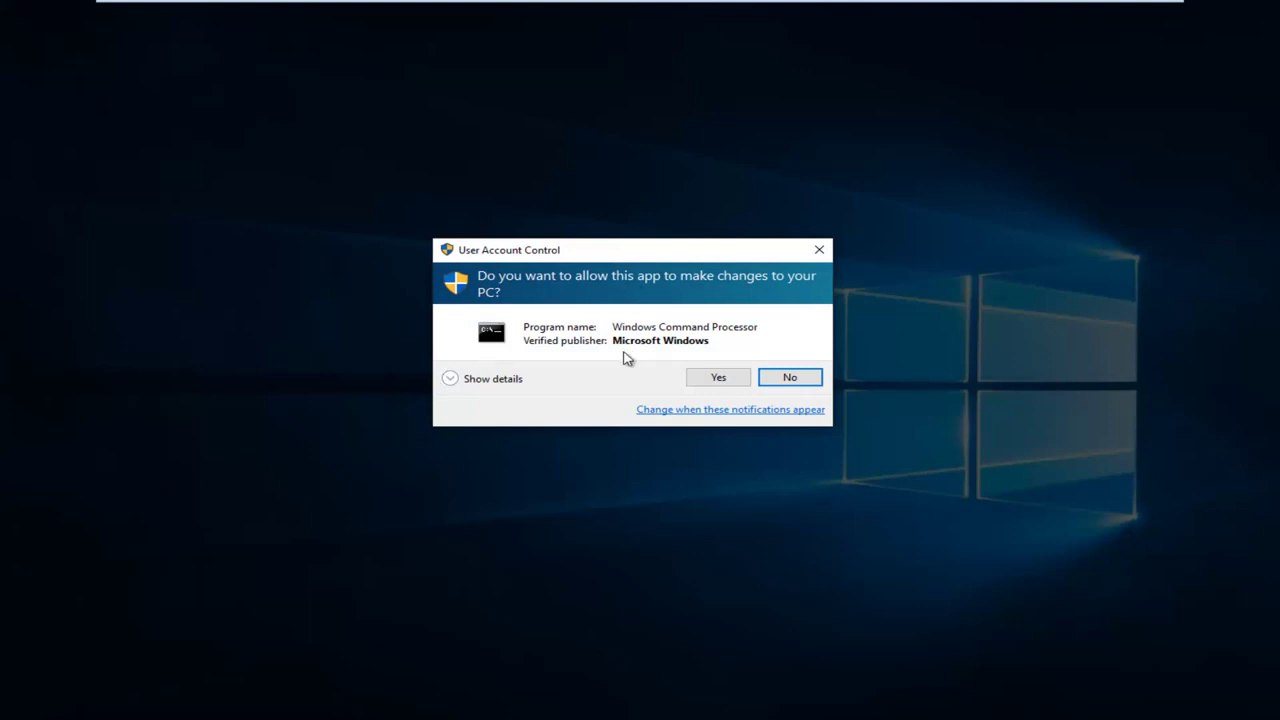
{"action": "left_click", "coordinate": [714, 379]}
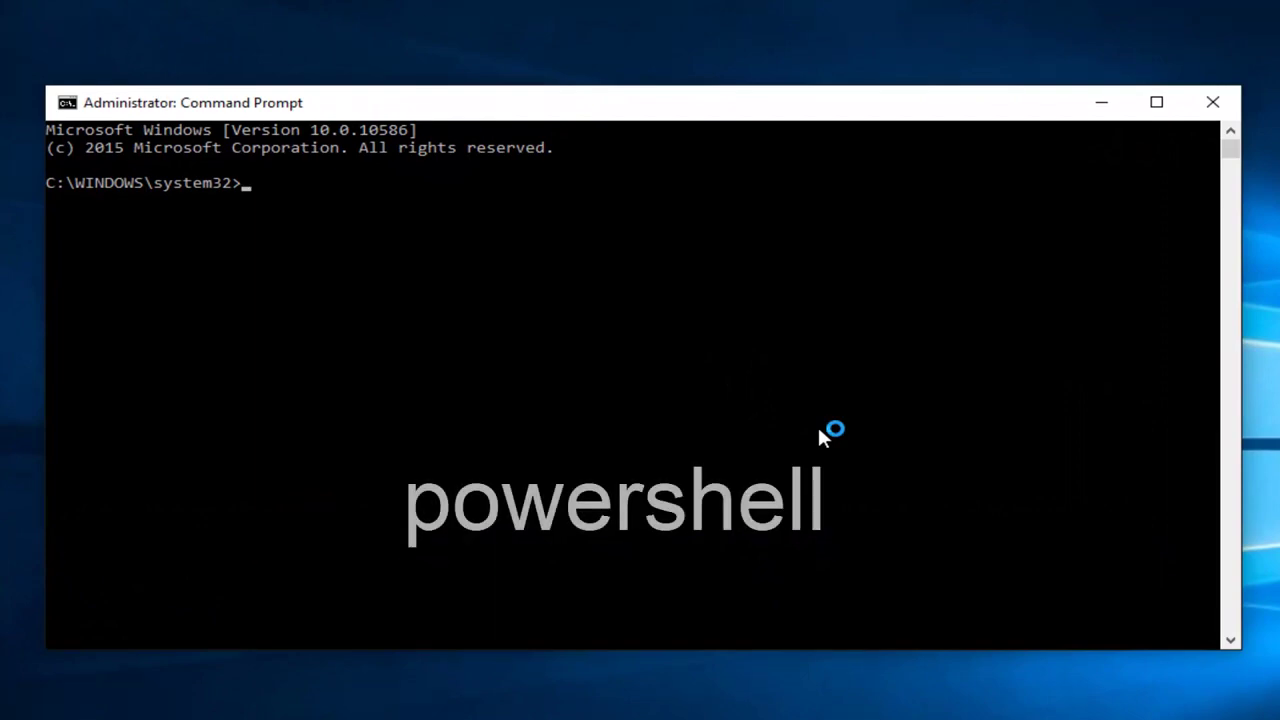
{"action": "type", "text": "powershe"}
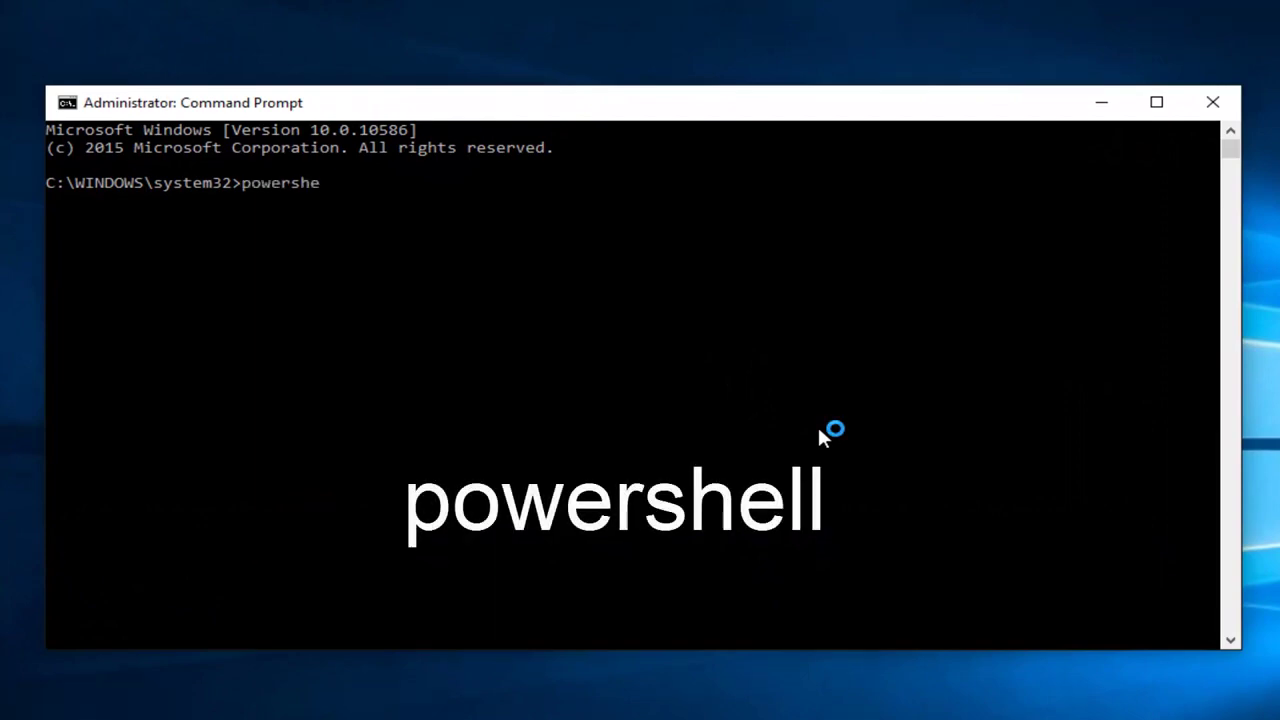
{"action": "type", "text": "ll"}
{"action": "key", "text": "Return"}
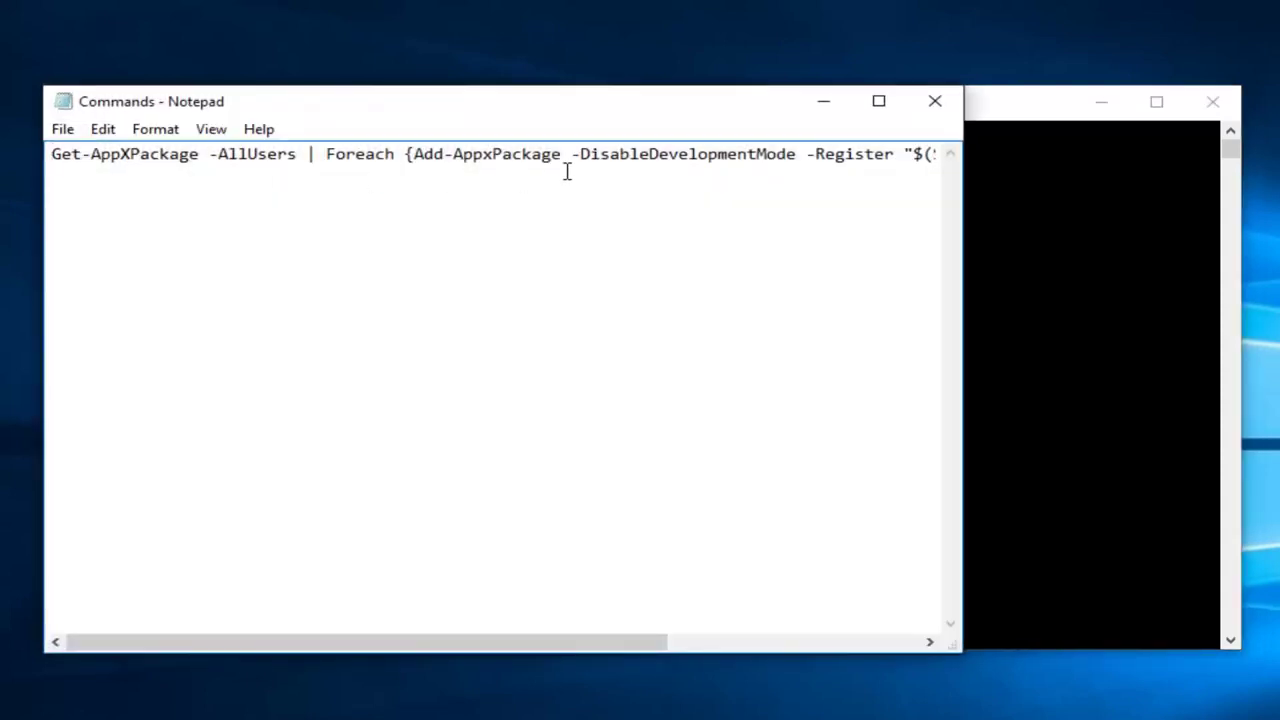
Step: Copy the whole Get-AppXPackage command from the Commands text file and paste it at the PowerShell prompt
{"action": "double_click", "coordinate": [674, 154]}
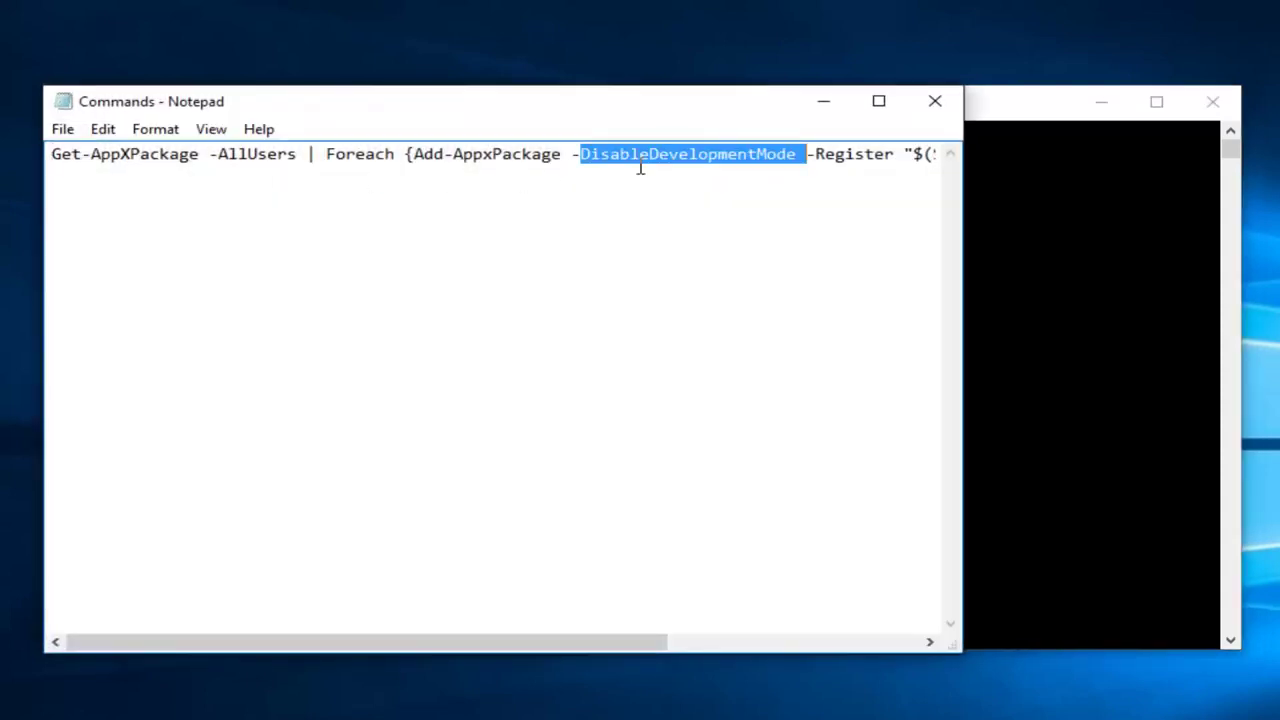
{"action": "key", "text": "ctrl+a"}
{"action": "key", "text": "ctrl+c"}
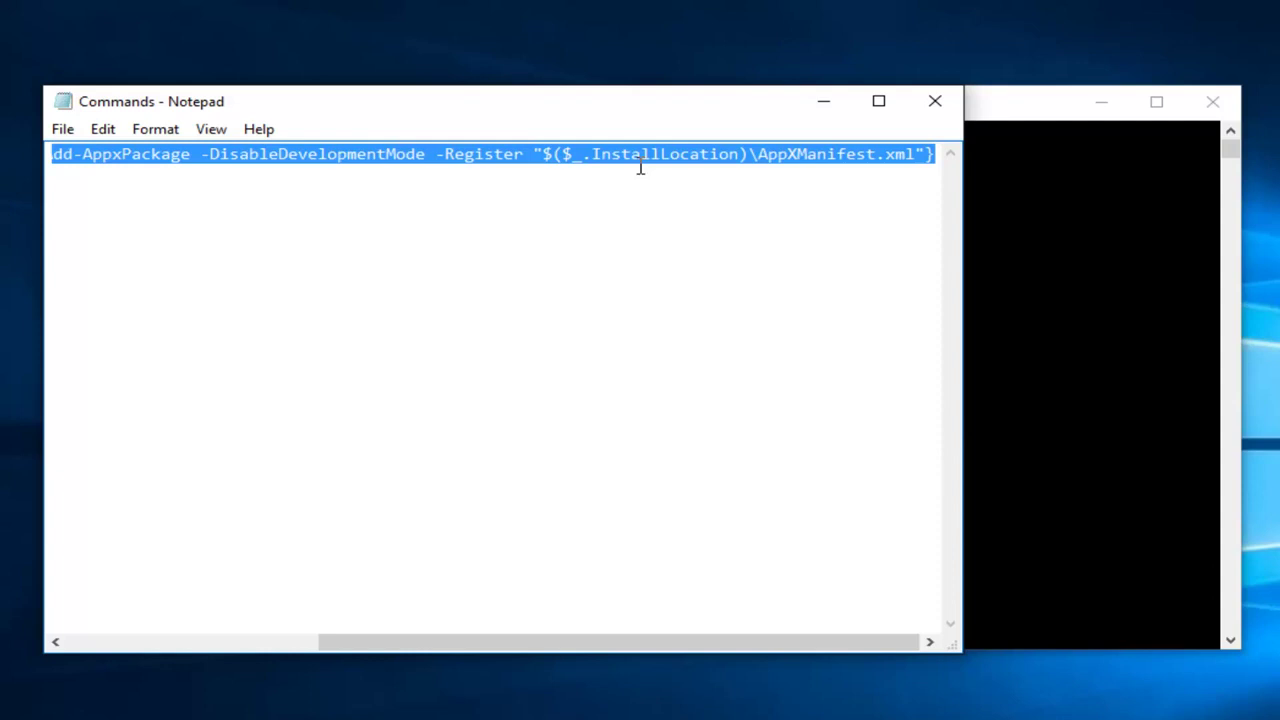
{"action": "left_click", "coordinate": [934, 101]}
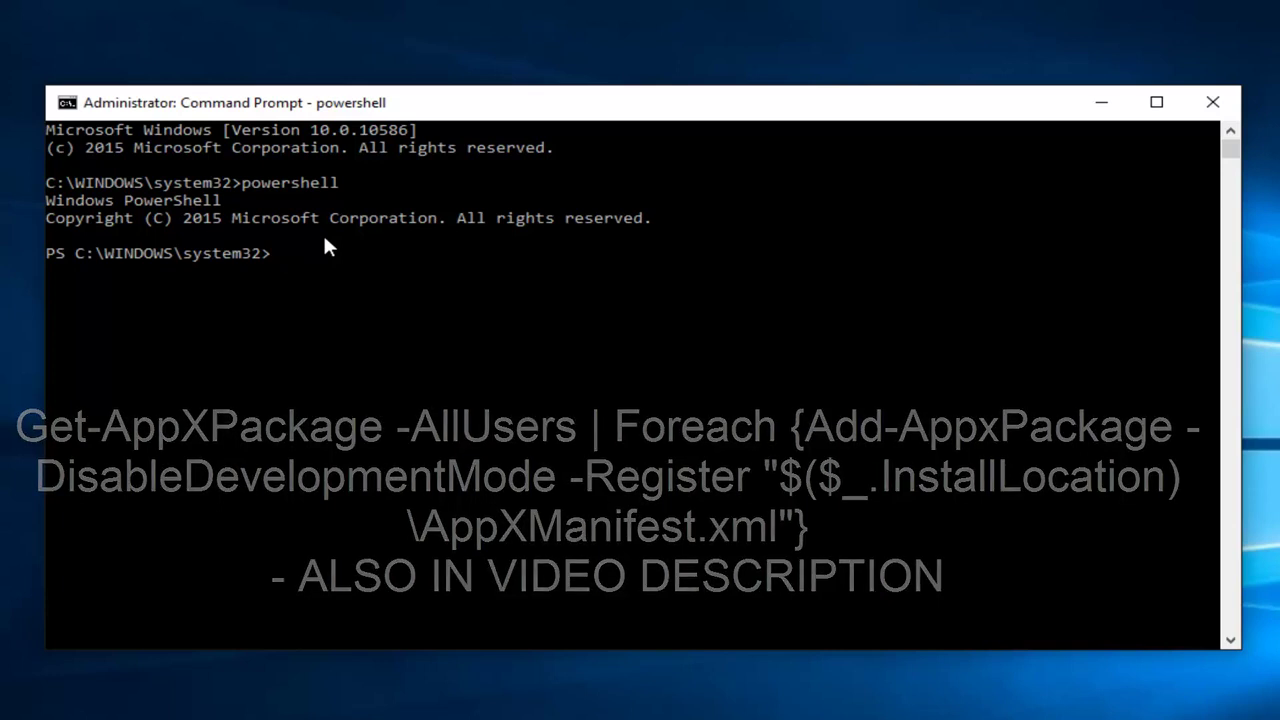
{"action": "right_click", "coordinate": [323, 240]}
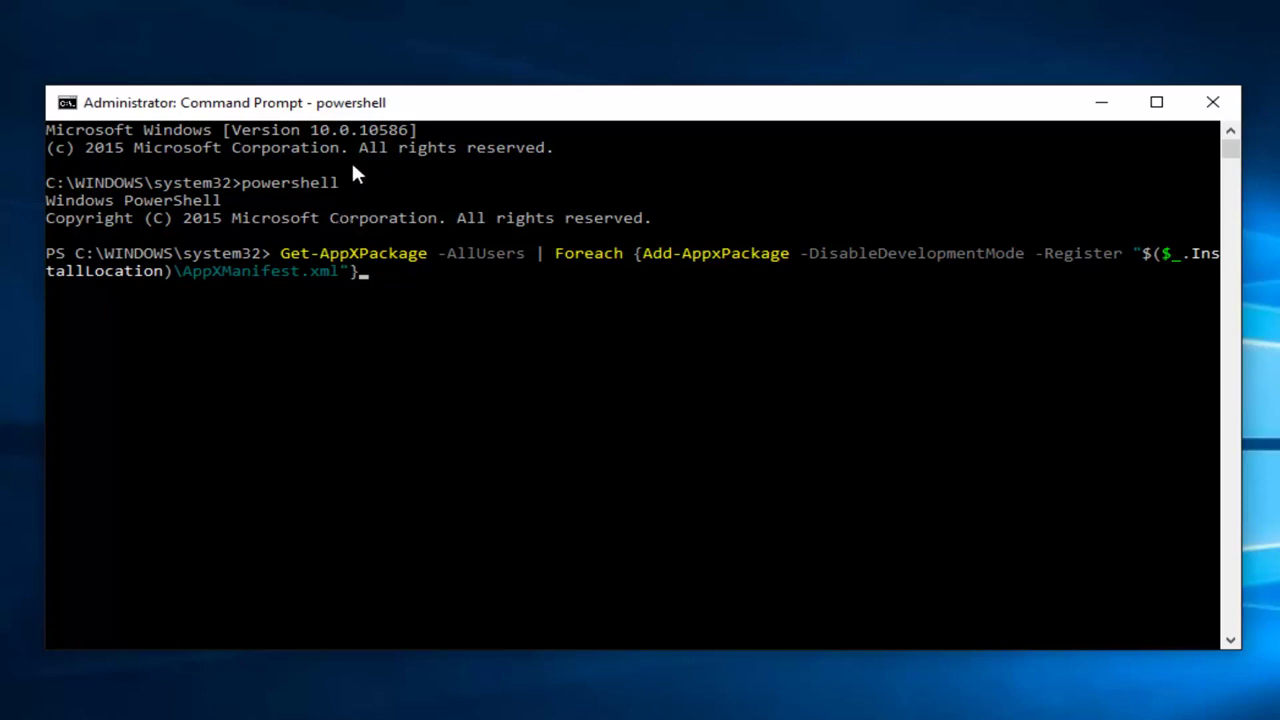
{"action": "right_click", "coordinate": [385, 105]}
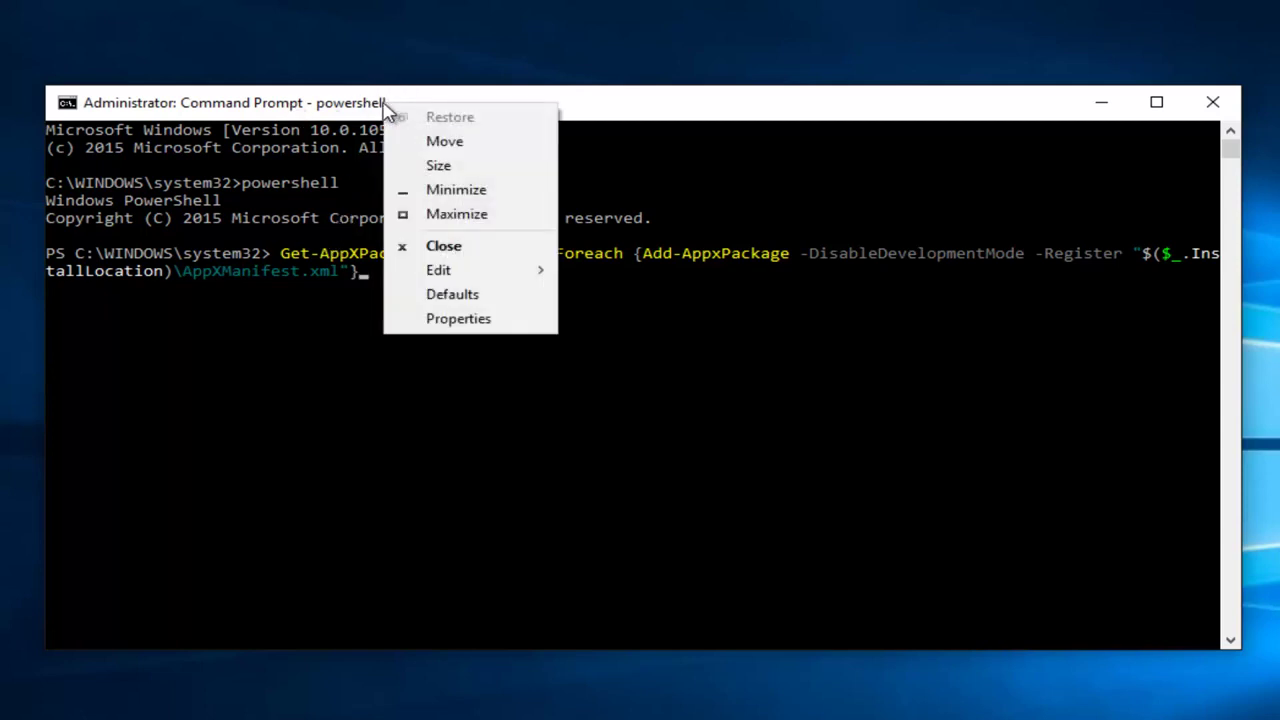
{"action": "mouse_move", "coordinate": [443, 275]}
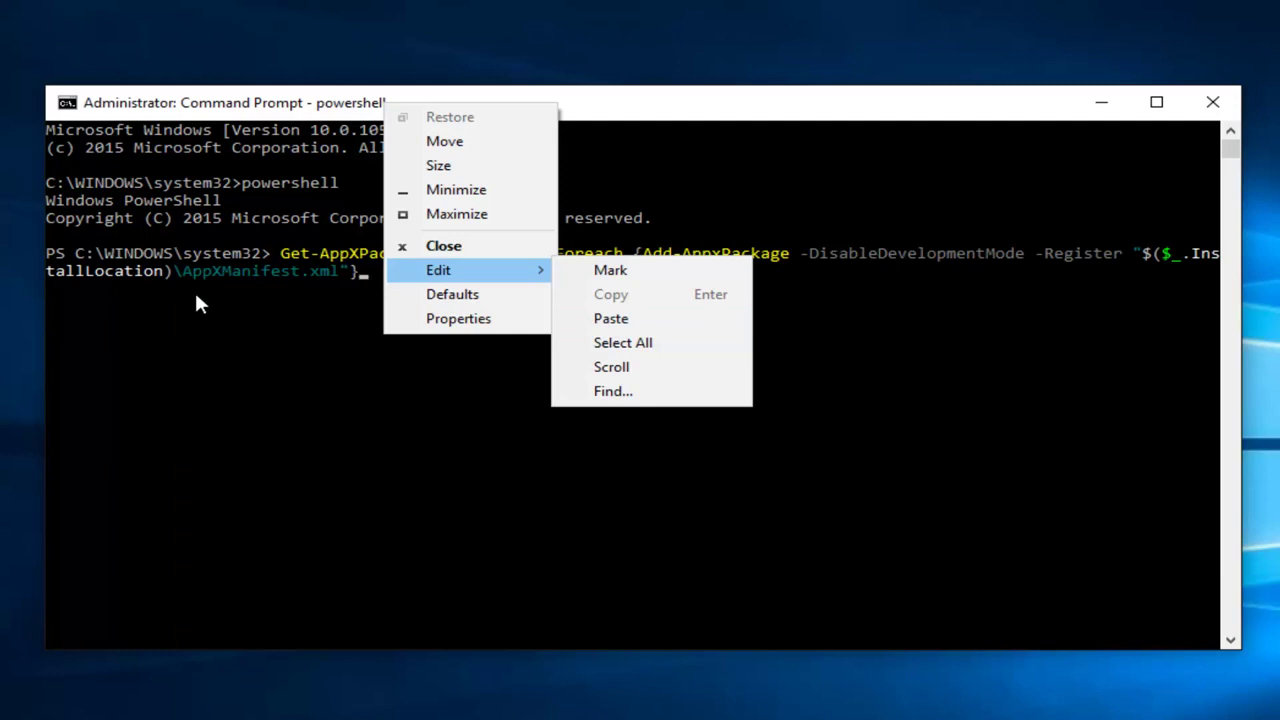
{"action": "key", "text": "k"}
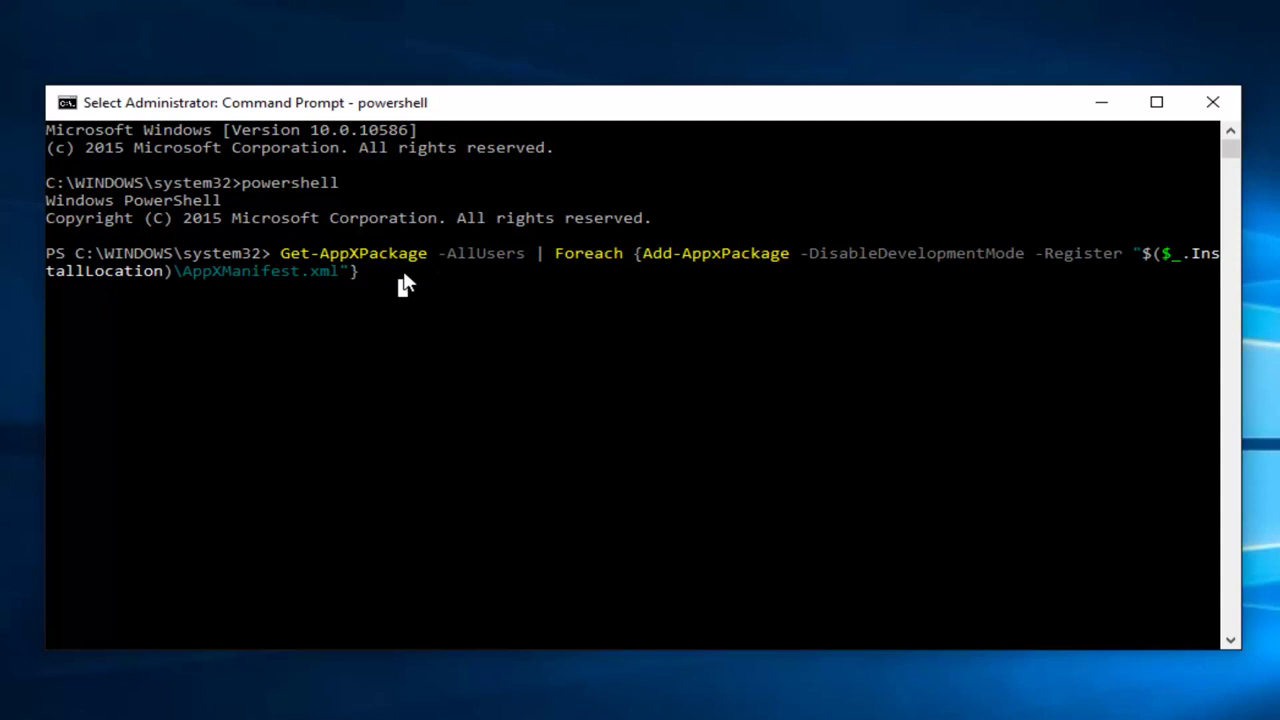
{"action": "key", "text": "Escape"}
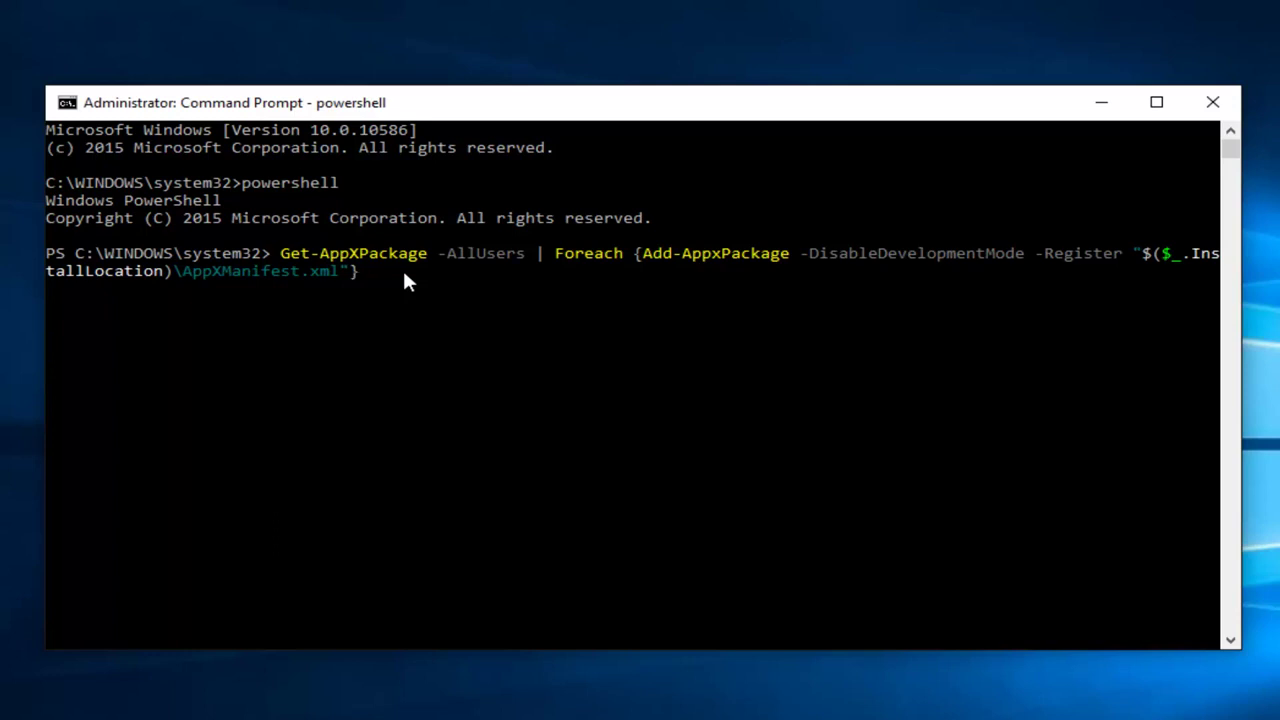
Step: Run the pasted Get-AppXPackage command to re-register the app packages for all users
{"action": "key", "text": "Return"}
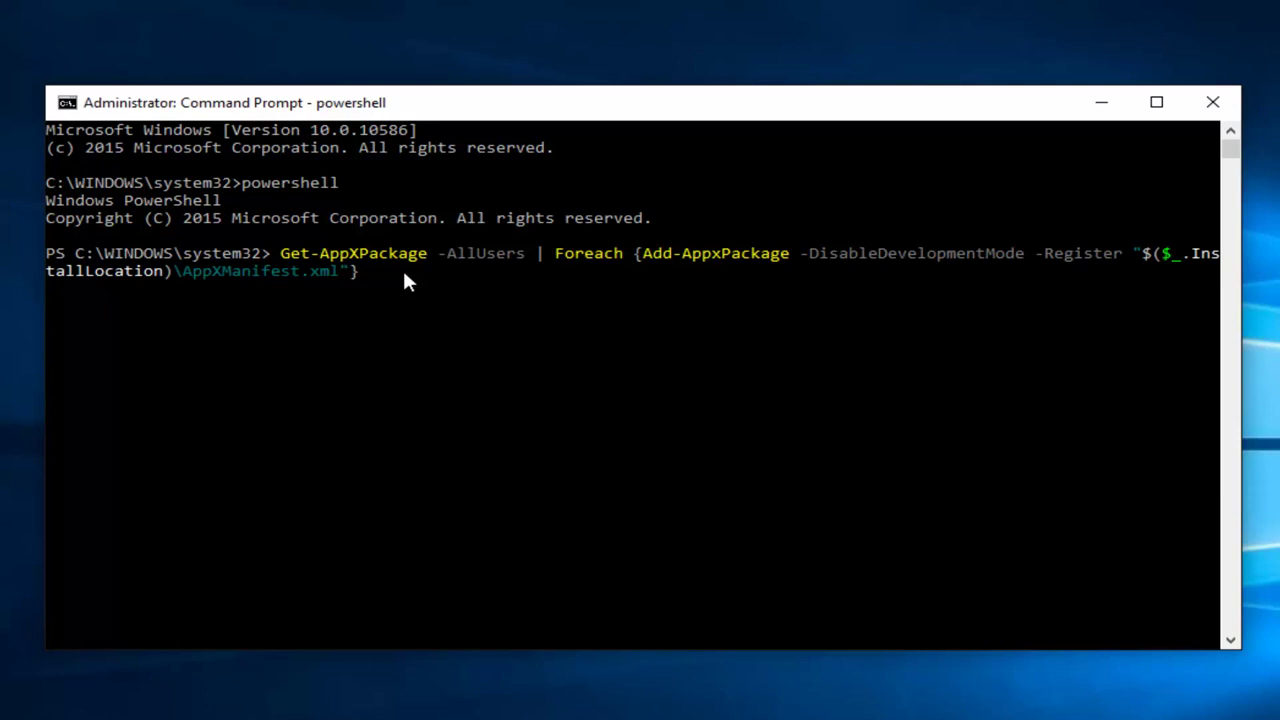